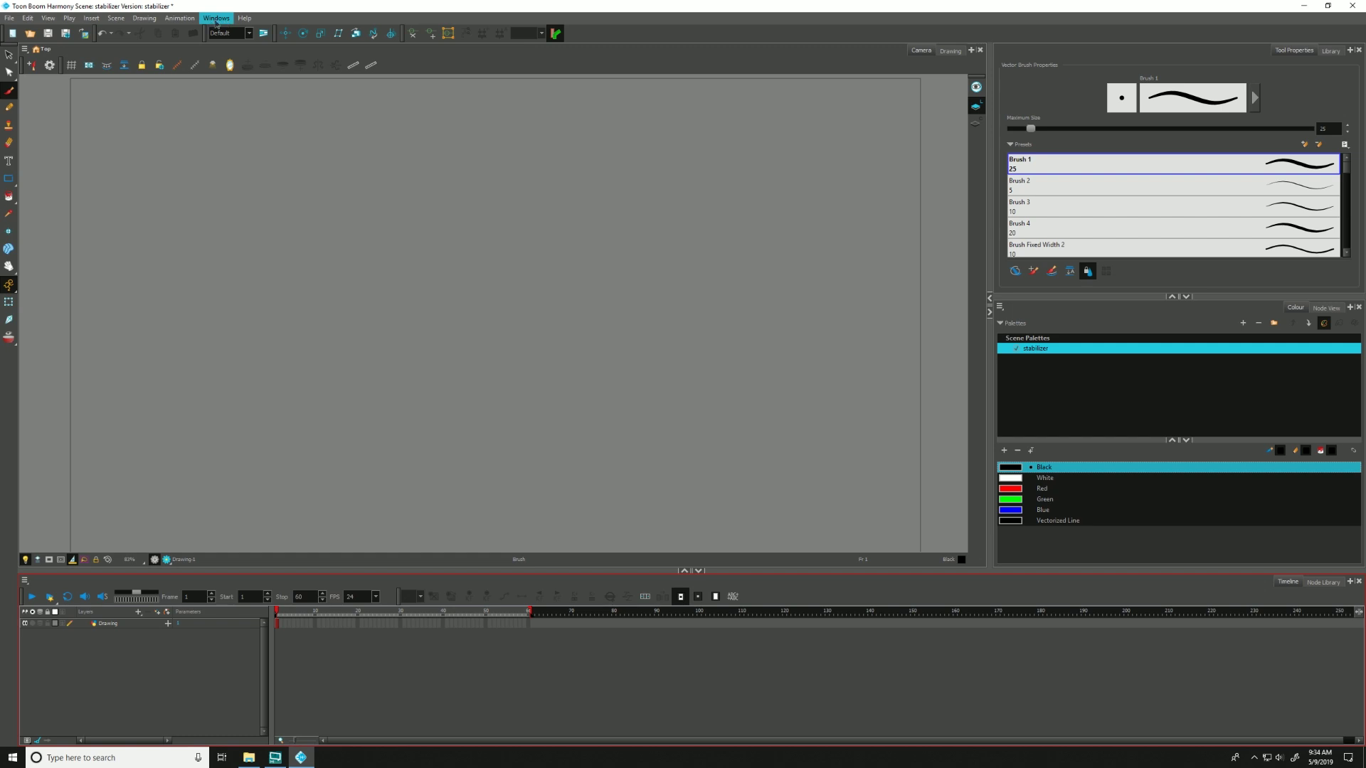
- Show the Pen Settings toolbar and place it in free space beside the existing main toolbars
click(216, 18)
mouse_move(223, 60)
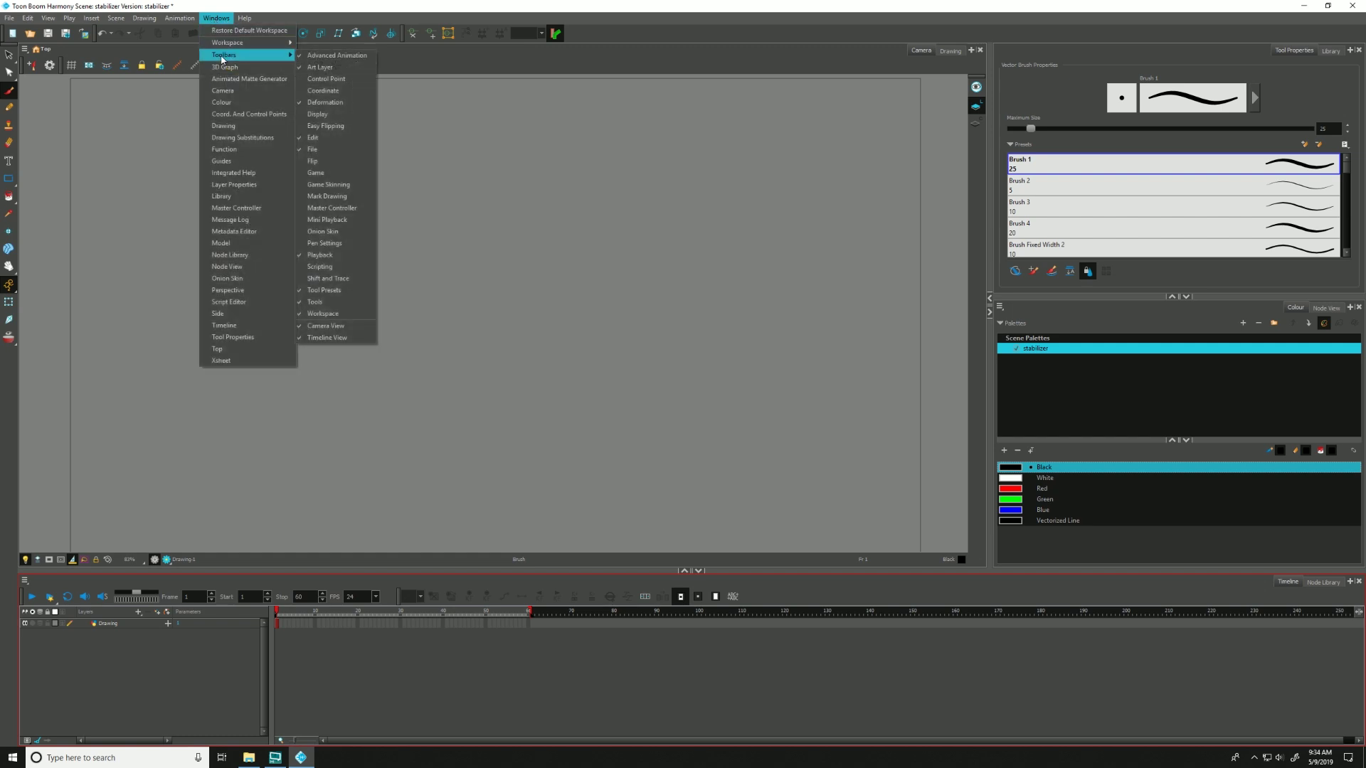
click(315, 244)
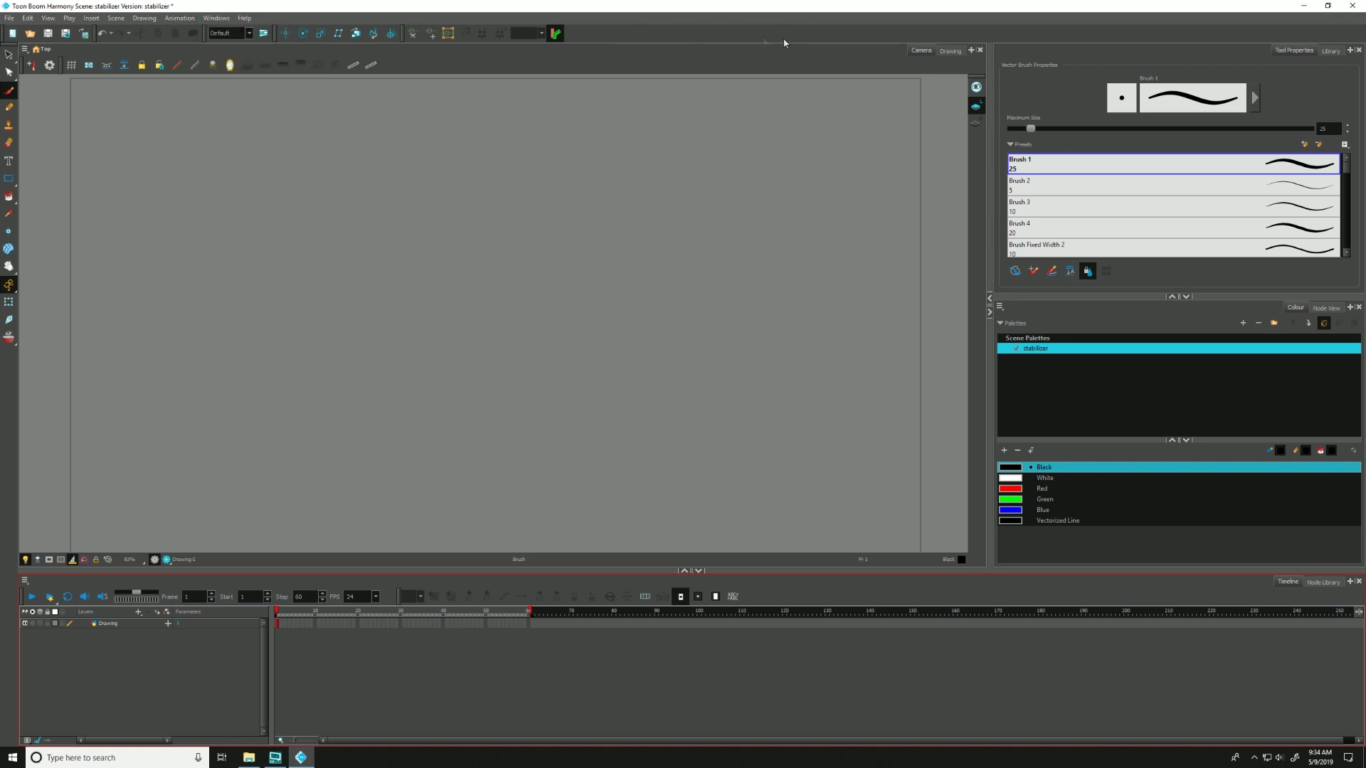
right_click(669, 37)
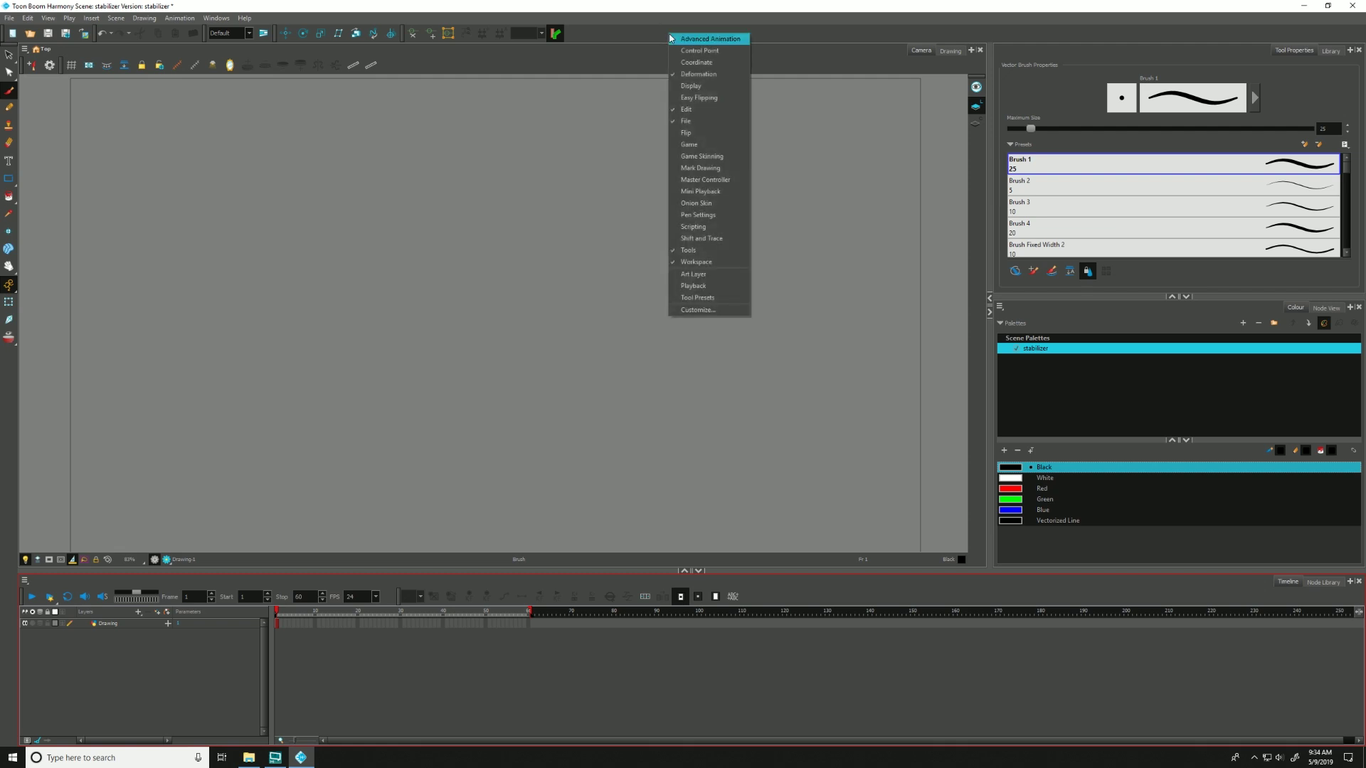
click(686, 226)
mouse_move(628, 34)
mouse_down()
mouse_move(614, 35)
mouse_move(638, 33)
mouse_up()
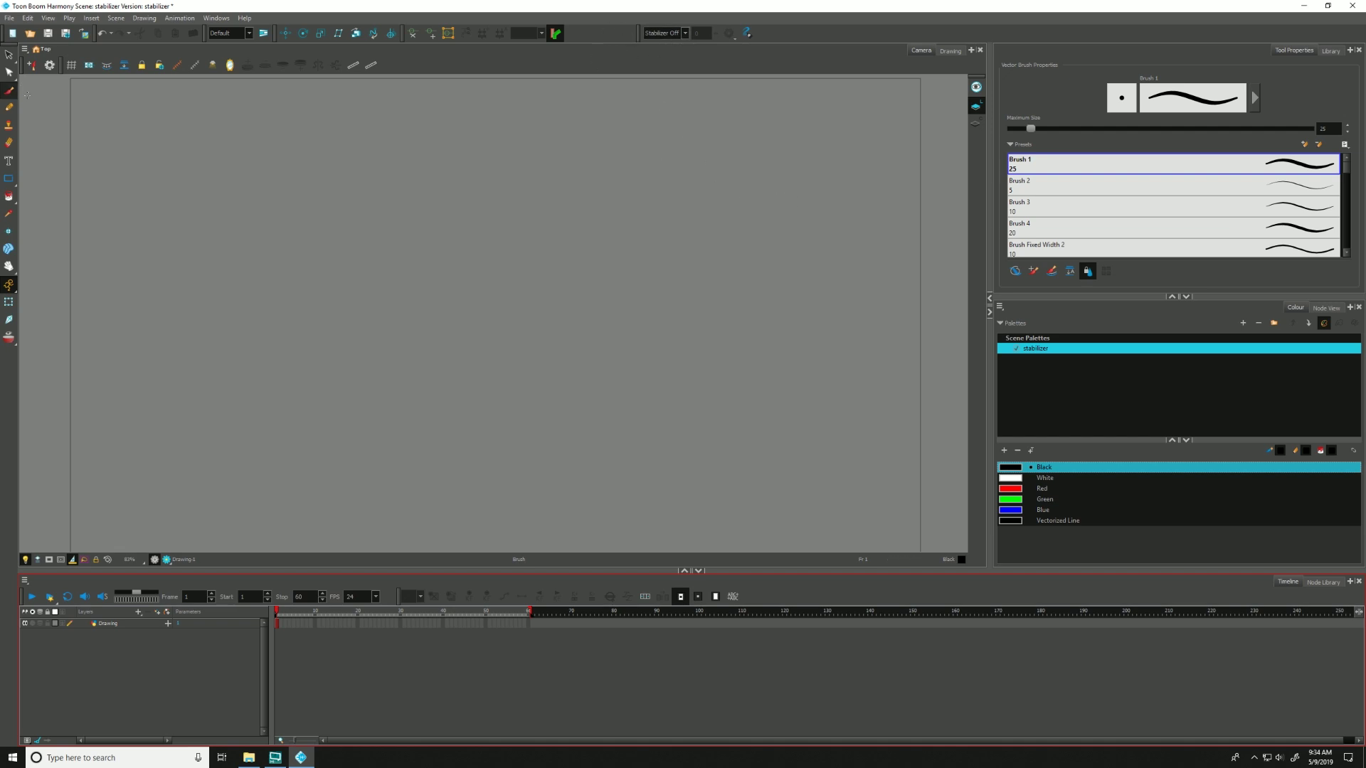
- Draw a test brush stroke across the canvas with the stabilizer off and clear the drawing
mouse_move(754, 214)
mouse_down()
mouse_move(705, 198)
mouse_move(205, 200)
mouse_up()
key(ctrl+a)
key(Delete)
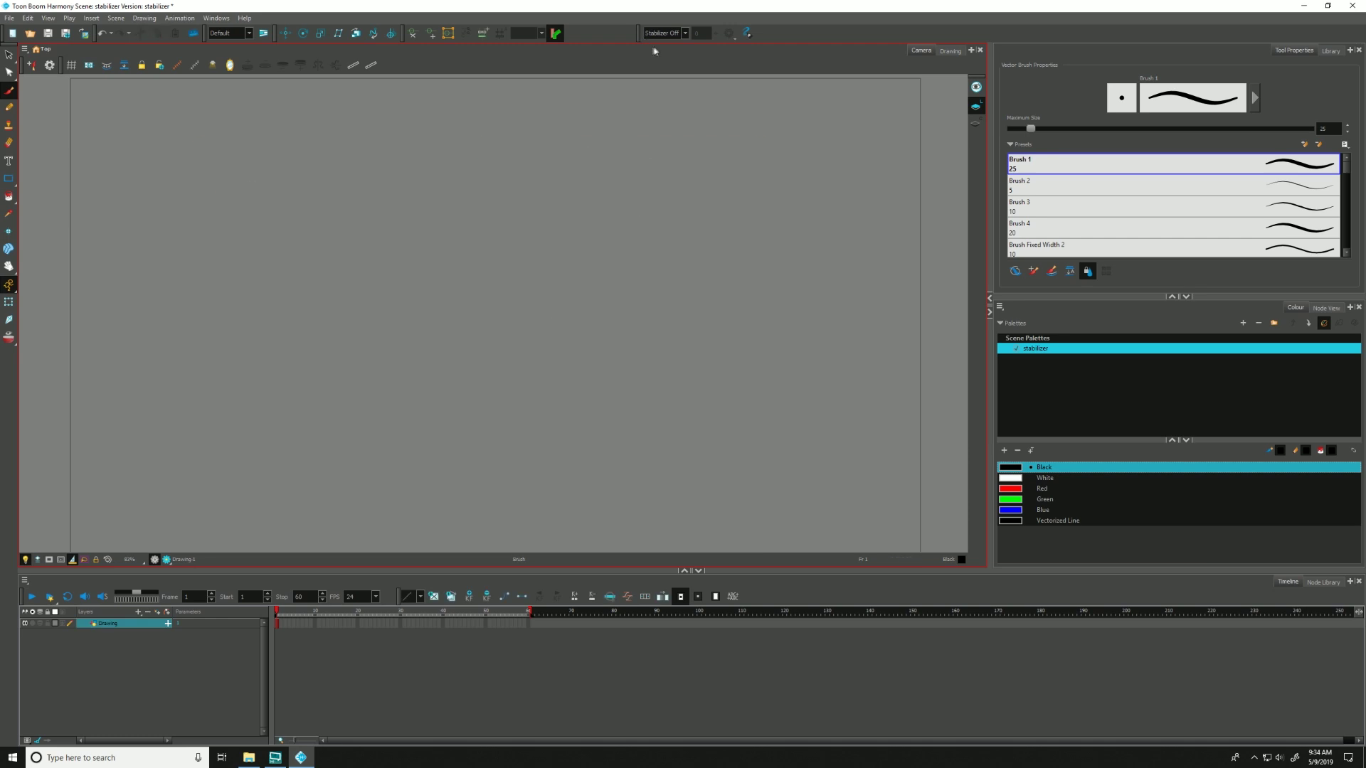
- Switch the stabilizer to Average and draw curved test strokes with the brush, removing each one from the canvas
click(685, 33)
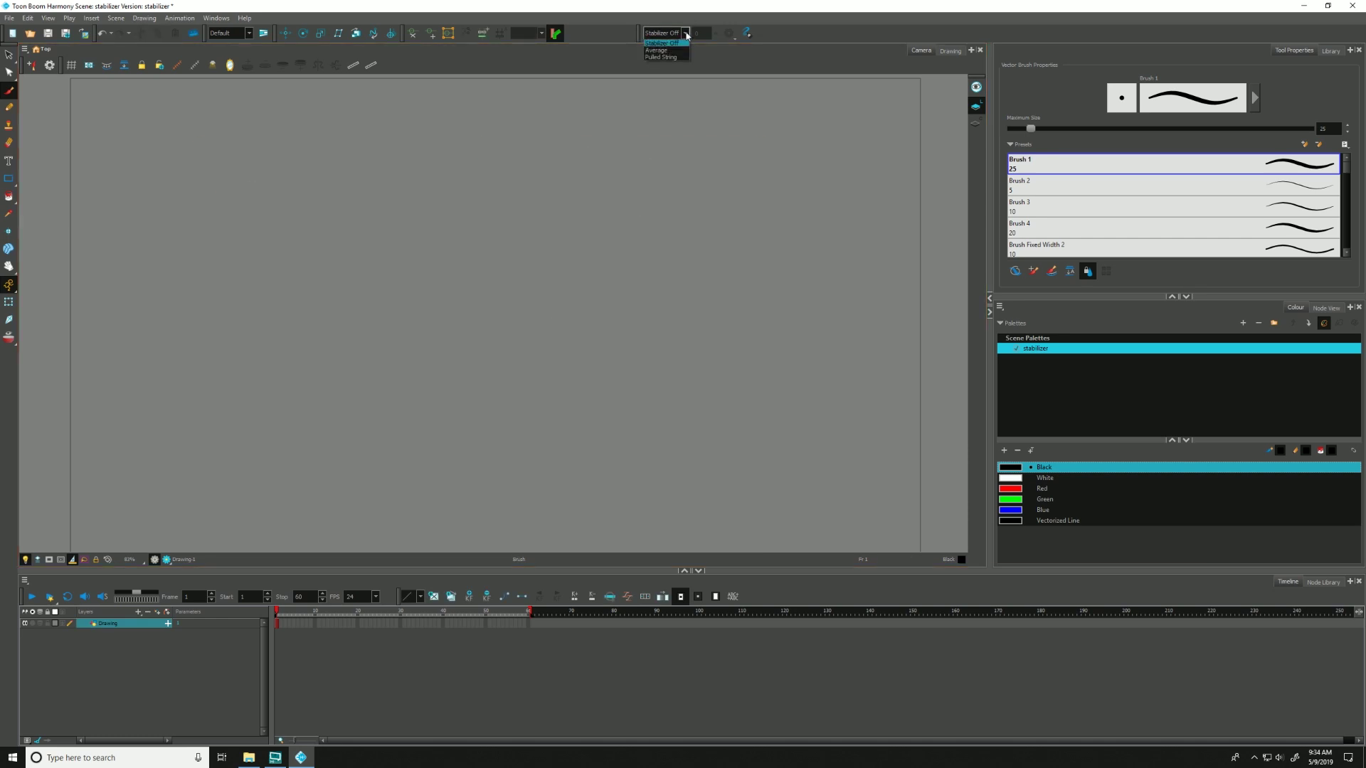
click(650, 51)
mouse_move(786, 191)
mouse_down()
mouse_move(547, 133)
mouse_move(313, 183)
mouse_move(205, 183)
mouse_up()
key(ctrl+a)
key(Delete)
key(alt+b)
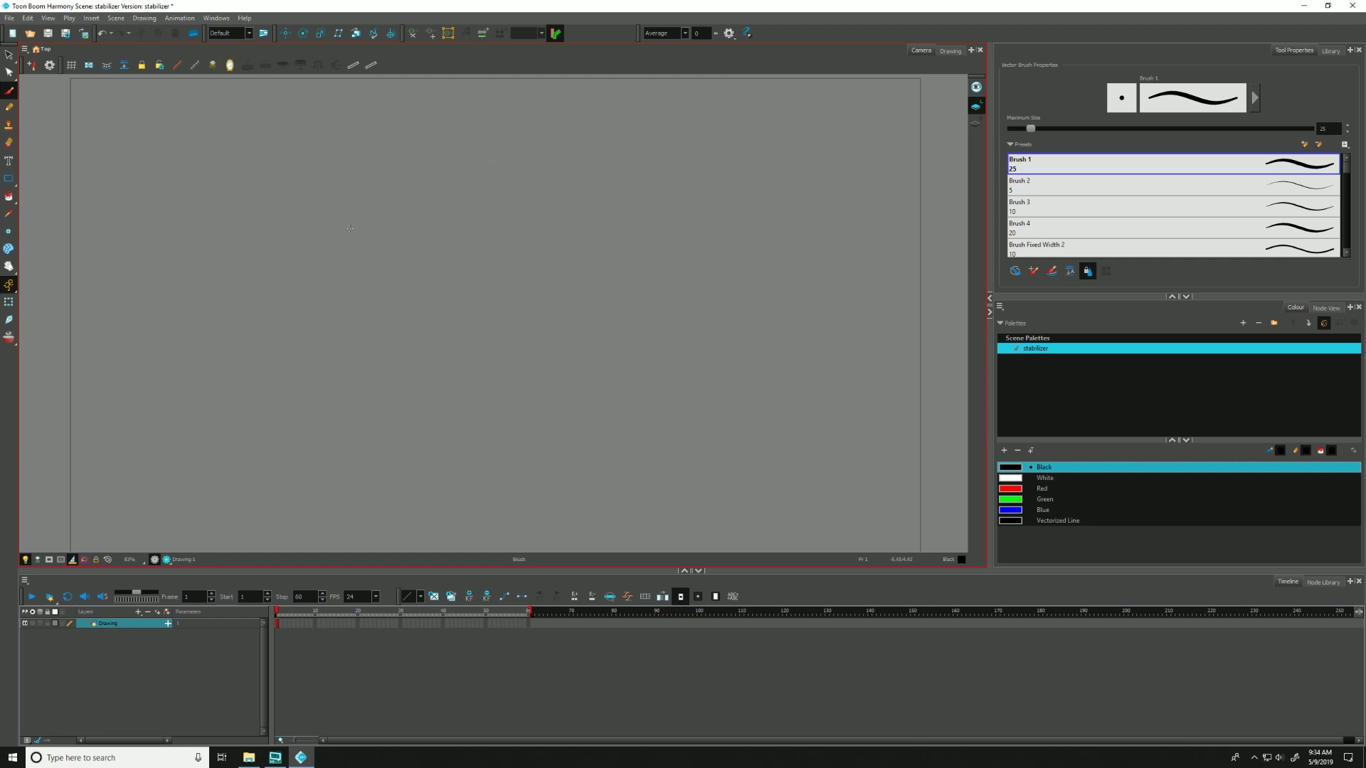
mouse_move(766, 193)
mouse_down()
mouse_move(671, 221)
mouse_move(428, 135)
mouse_move(262, 259)
mouse_up()
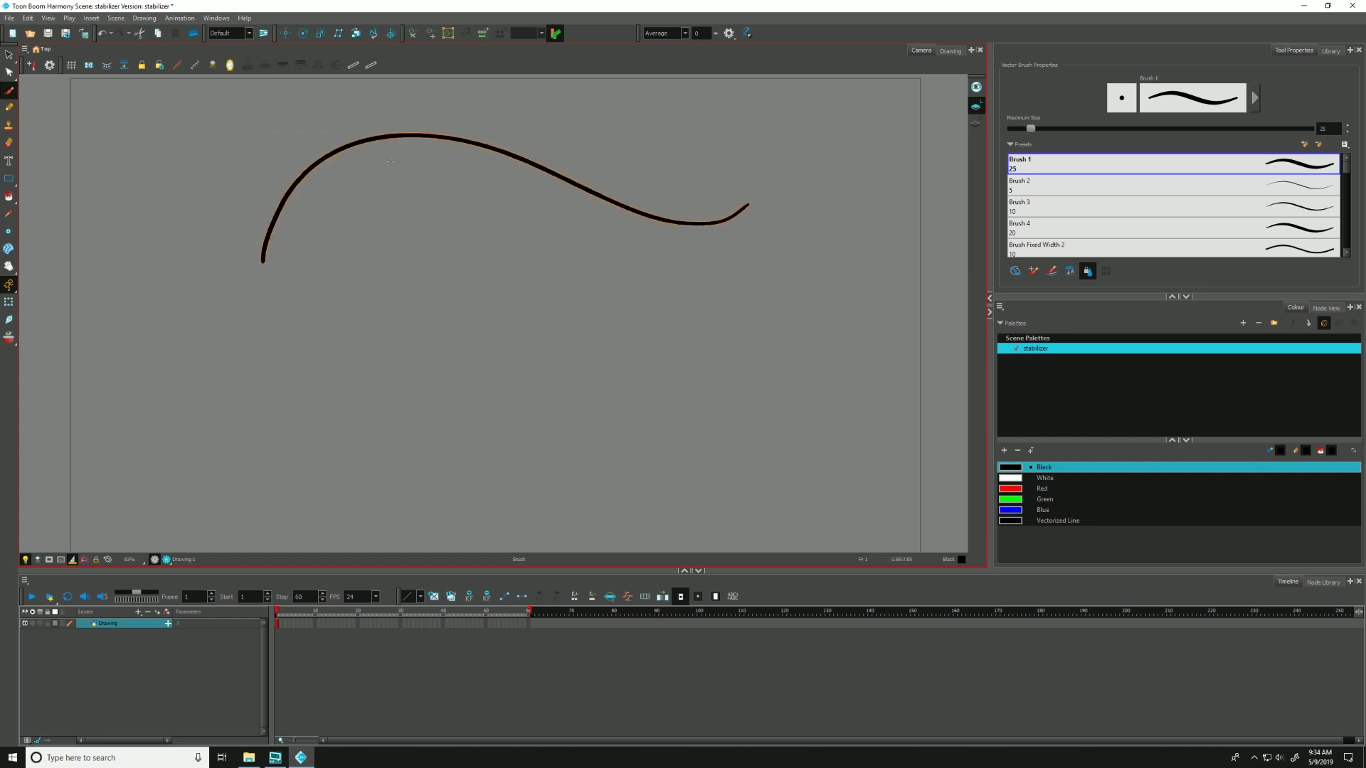
key(ctrl+z)
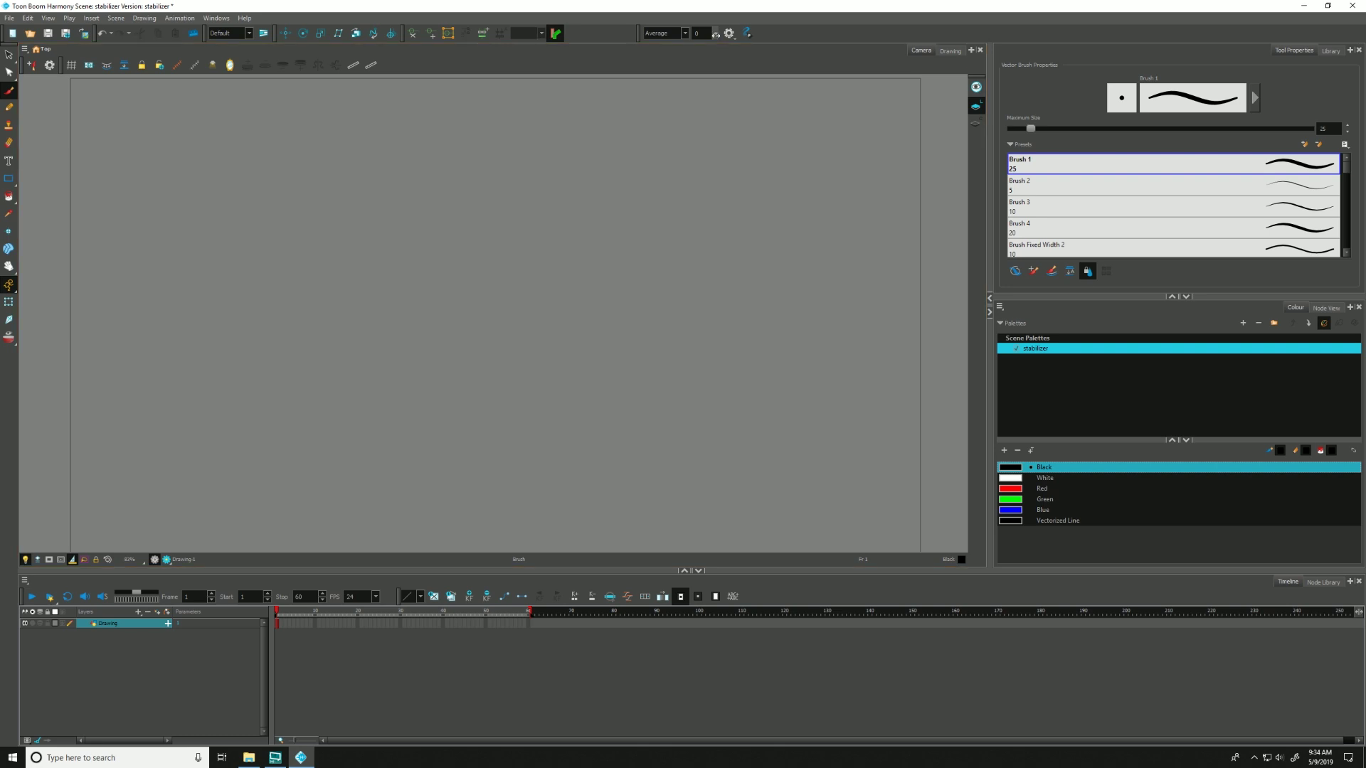
- Raise the Average stabilizer's smoothing amount to 100 and try it with a long S-shaped stroke, undoing the stroke
drag(717, 37, 752, 35)
drag(715, 39, 683, 37)
drag(716, 39, 680, 41)
mouse_move(839, 173)
mouse_down()
mouse_move(745, 213)
mouse_move(447, 129)
mouse_move(355, 157)
mouse_move(337, 219)
mouse_move(363, 246)
mouse_move(552, 258)
mouse_move(645, 304)
mouse_move(664, 350)
mouse_move(656, 394)
mouse_move(615, 431)
mouse_move(563, 444)
mouse_move(491, 431)
mouse_move(319, 338)
mouse_move(247, 341)
mouse_move(197, 372)
mouse_up()
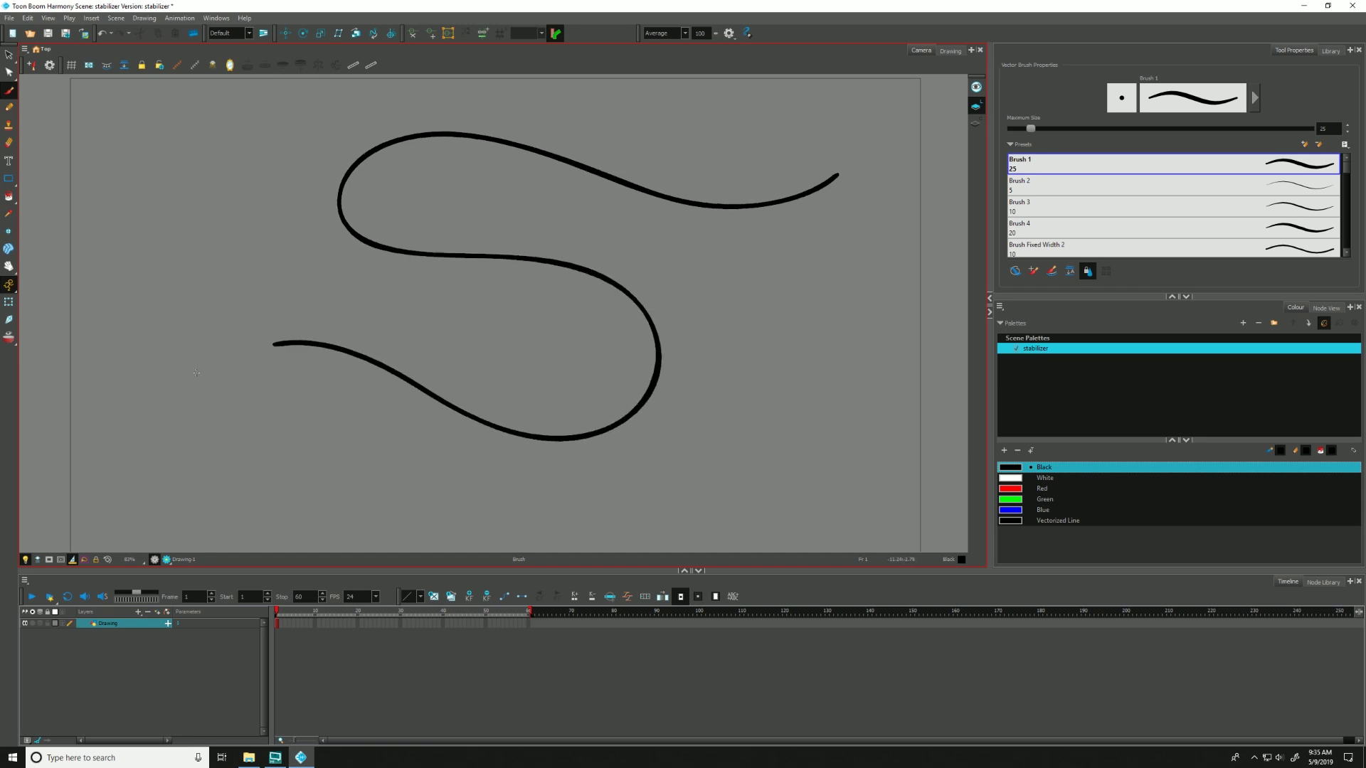
key(ctrl+z)
- Lower the Average stabilizer's smoothing amount and enable Catch Up, testing them with a wavy stroke that is undone
drag(715, 33, 688, 41)
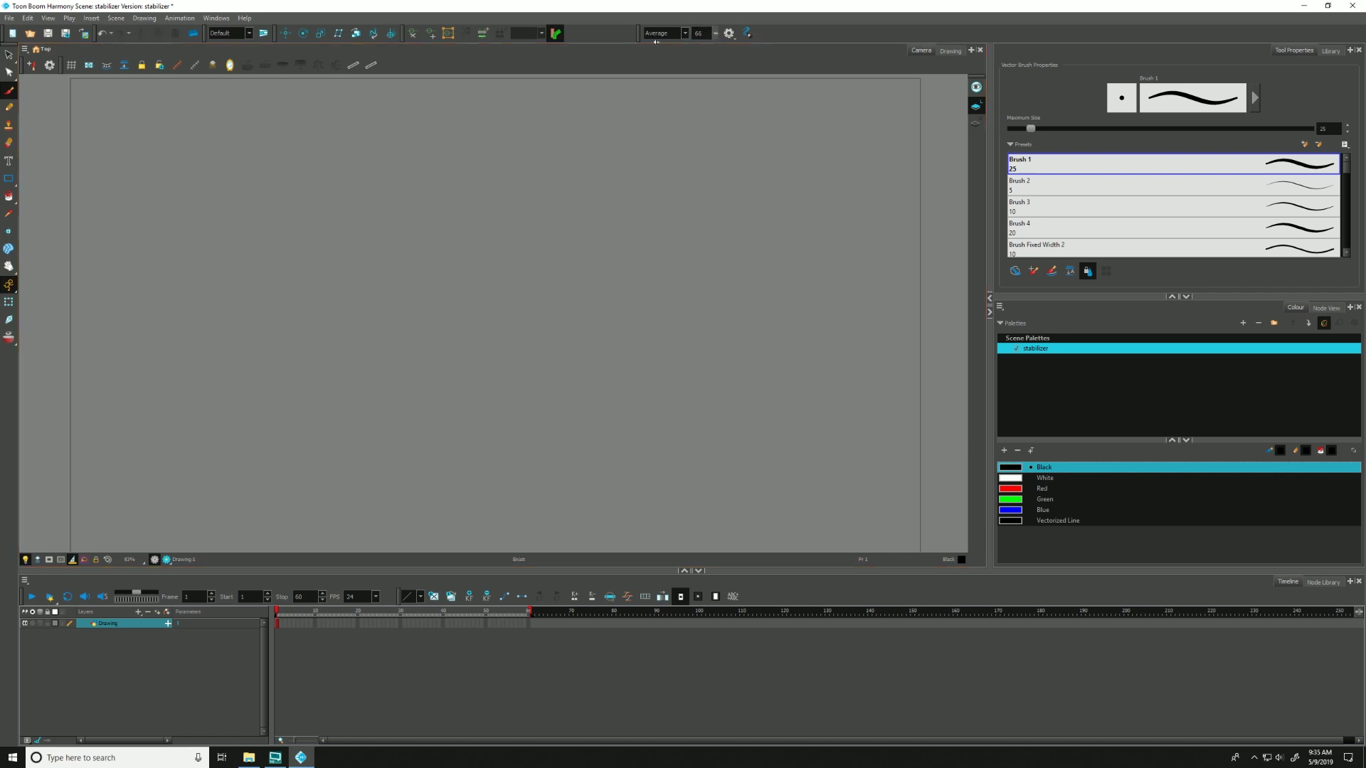
drag(639, 41, 640, 41)
click(729, 34)
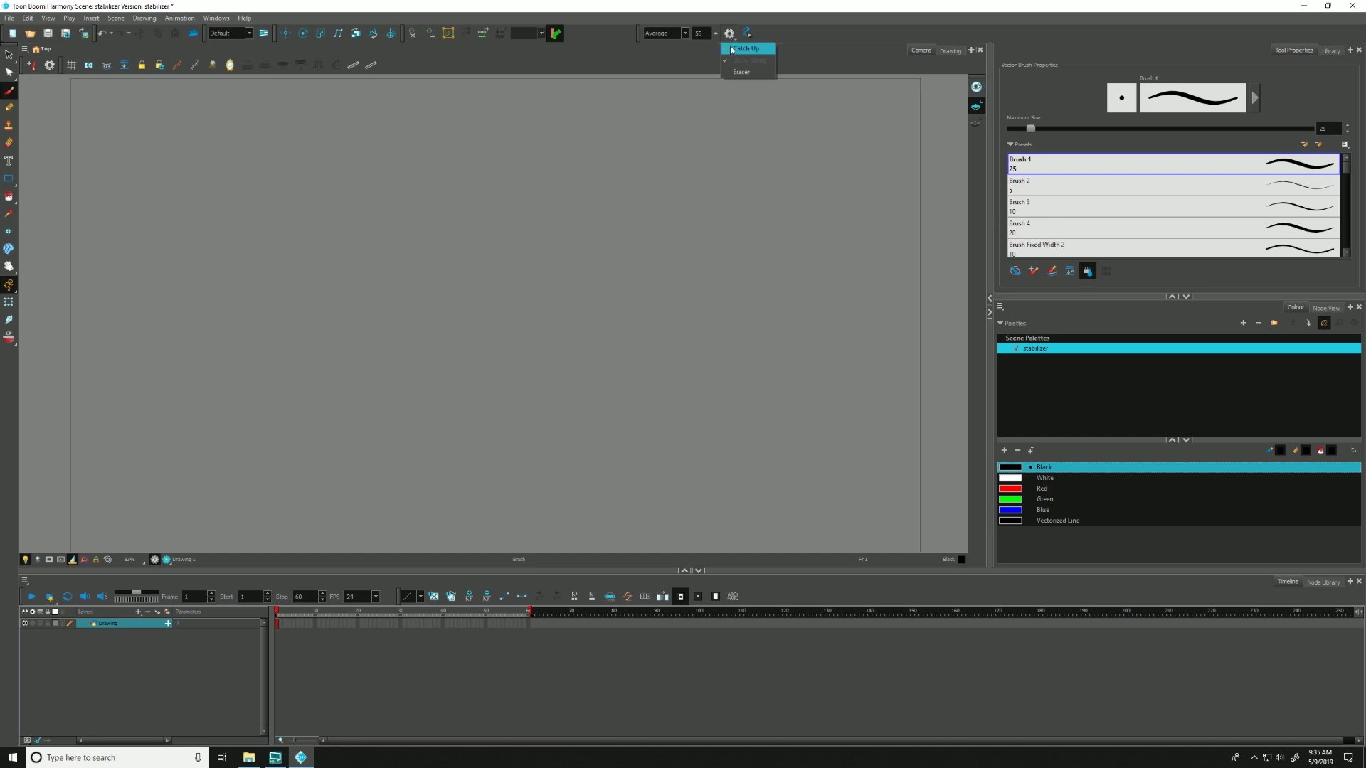
click(730, 51)
click(732, 52)
click(736, 52)
click(851, 199)
mouse_move(841, 211)
mouse_down()
mouse_move(764, 218)
mouse_move(648, 164)
mouse_move(496, 127)
mouse_move(424, 145)
mouse_up()
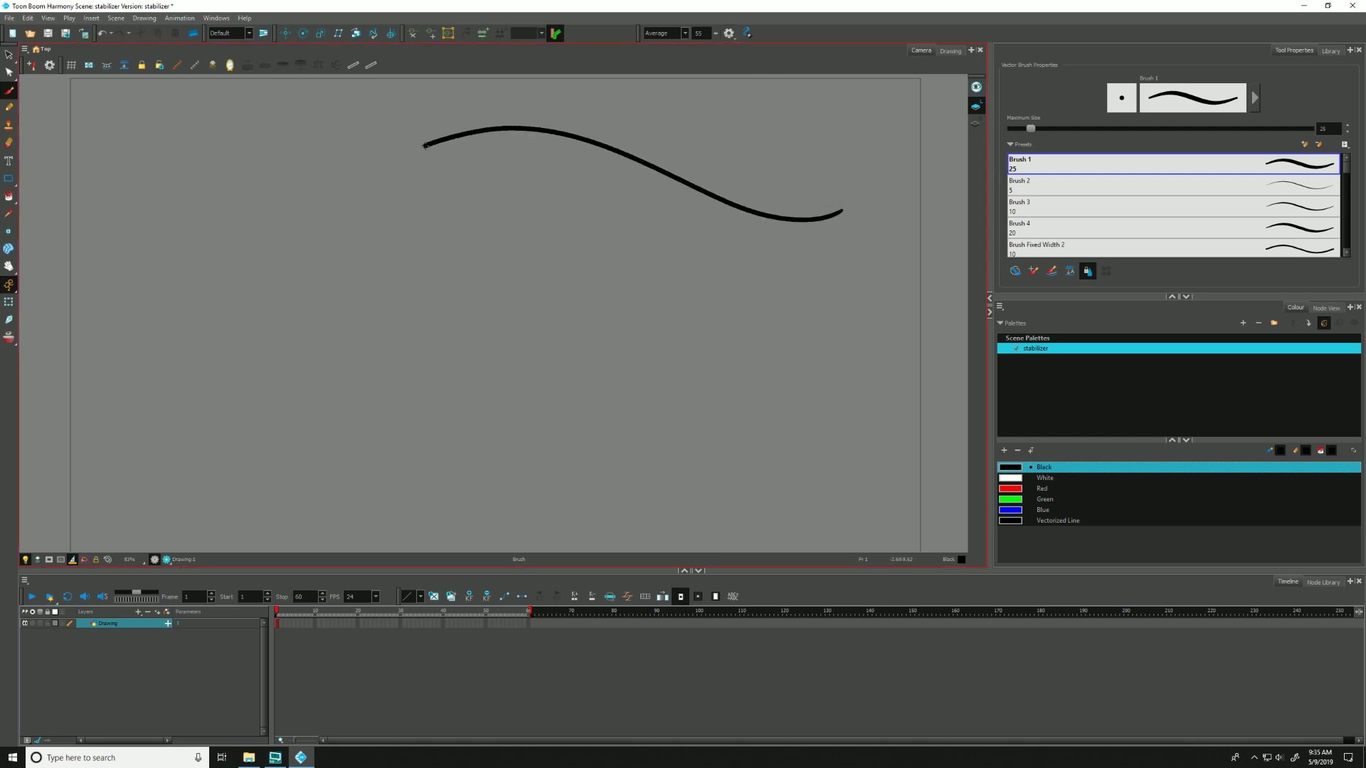
key(ctrl+z)
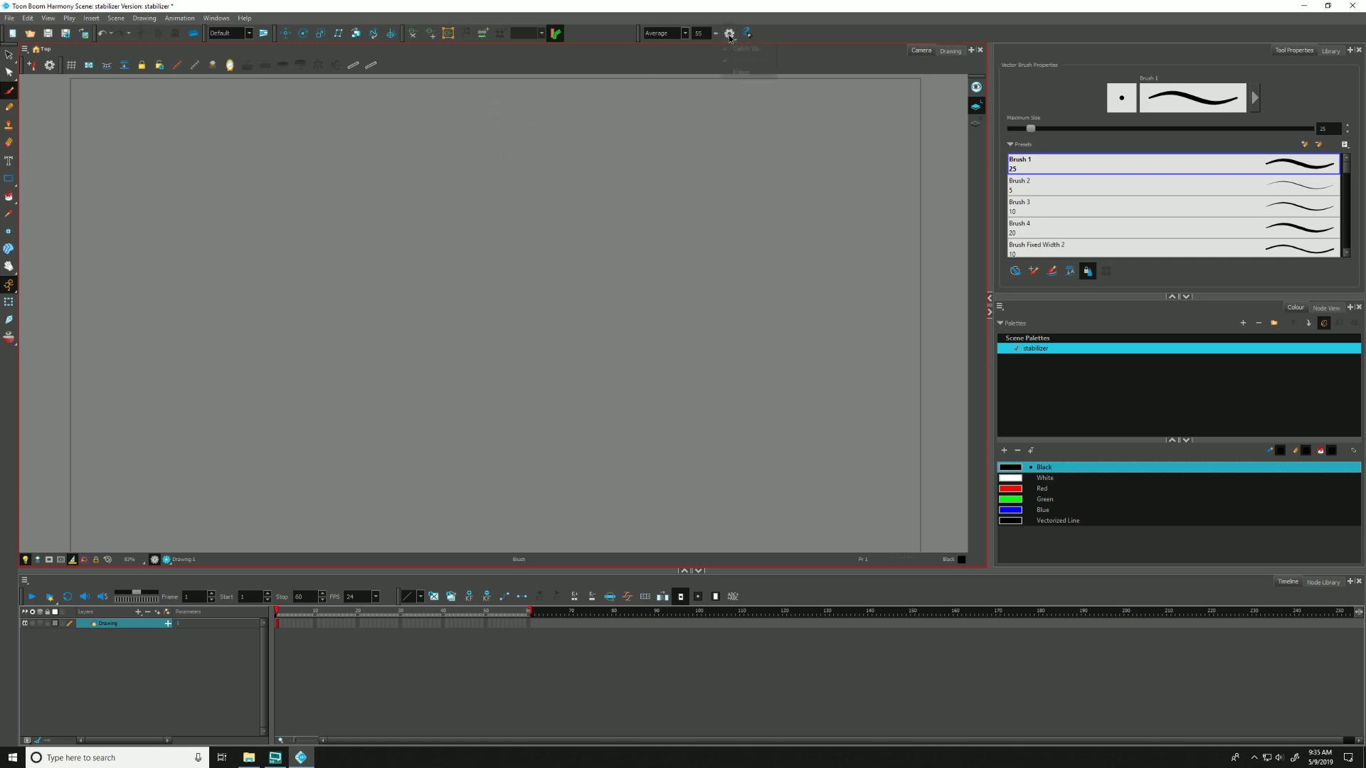
- Draw a wavy test stroke across the canvas with Catch Up off and clear the drawing
mouse_move(858, 158)
mouse_down()
mouse_move(796, 206)
mouse_move(674, 234)
mouse_move(557, 227)
mouse_move(324, 165)
mouse_move(292, 175)
mouse_up()
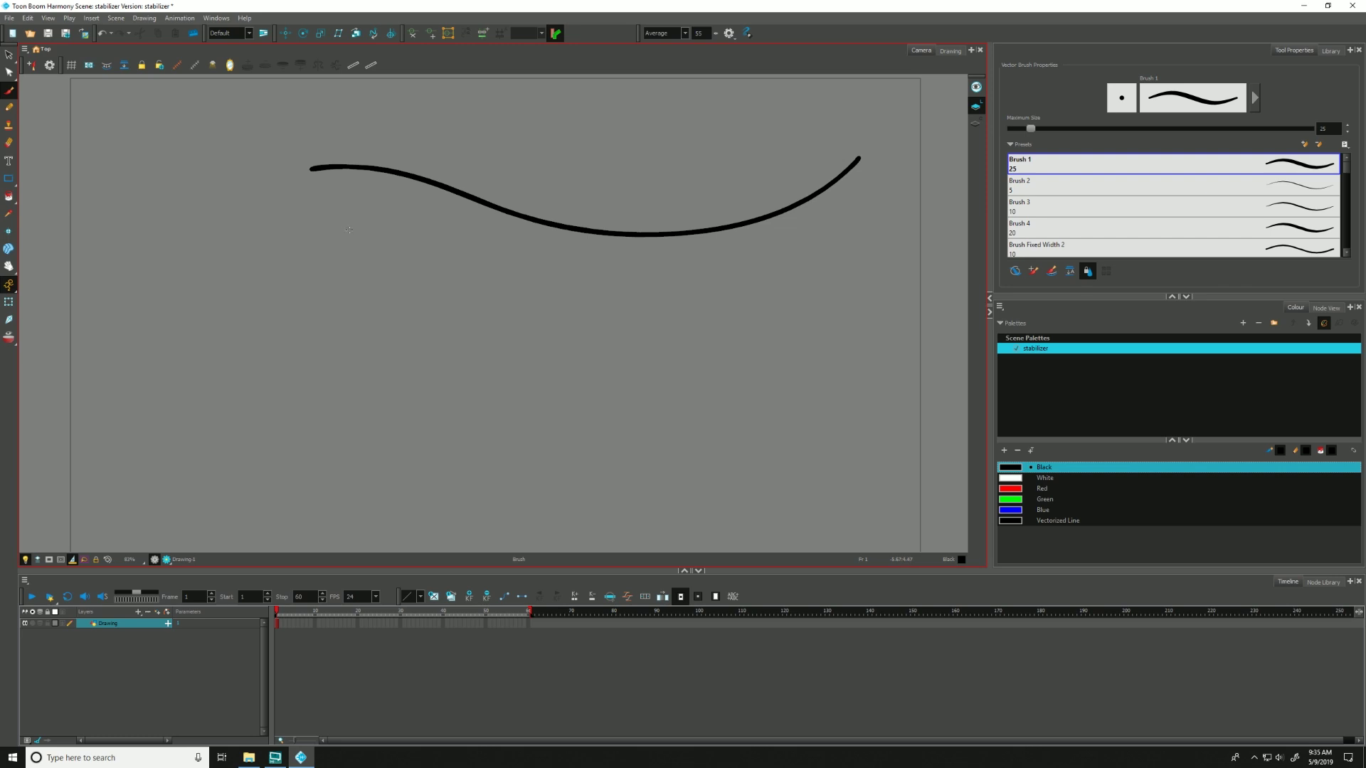
key(ctrl+a)
key(Delete)
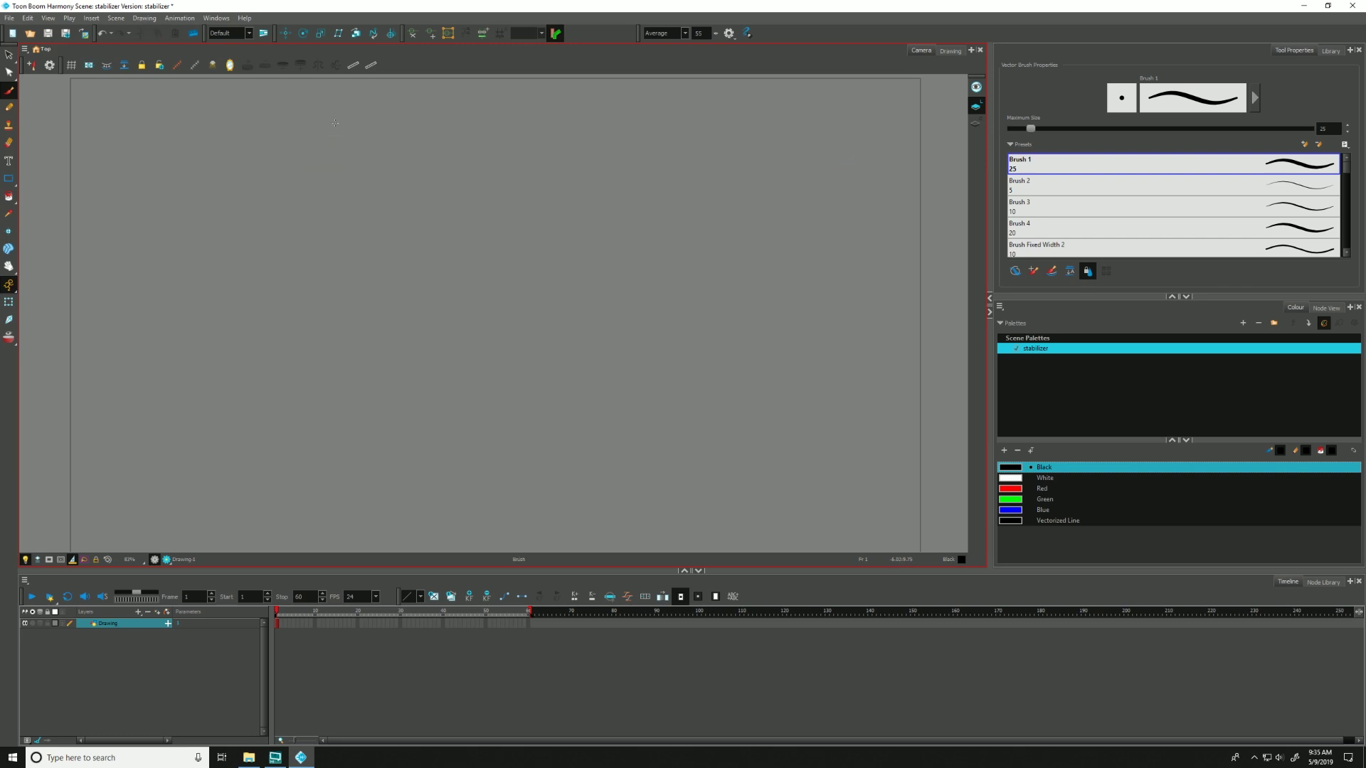
- Switch the stabilizer to Pulled String and draw test strokes, using a smoothing amount of 100 for a winding stroke with sharp corners
click(650, 35)
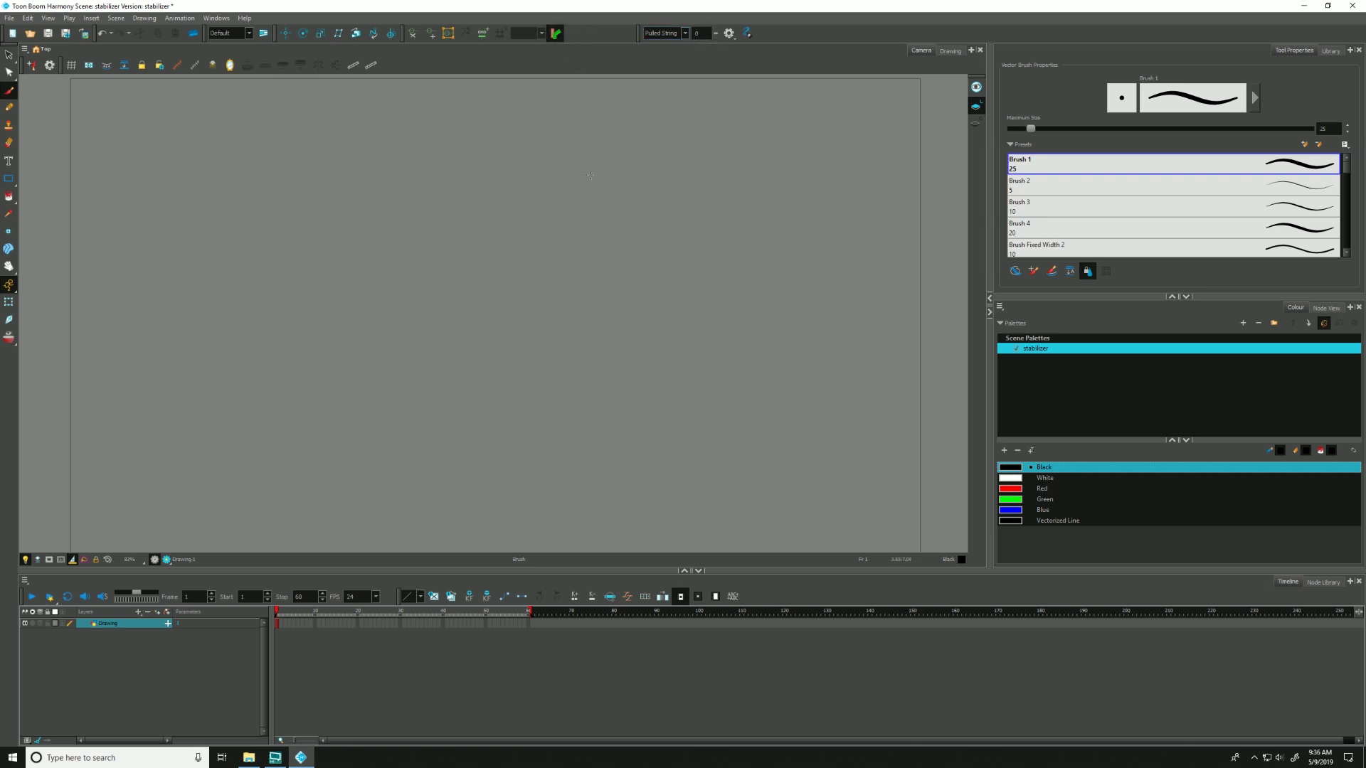
mouse_move(765, 180)
mouse_down()
mouse_move(728, 184)
mouse_move(441, 140)
mouse_move(360, 187)
mouse_move(446, 261)
mouse_move(331, 282)
mouse_move(267, 352)
mouse_up()
key(ctrl+a)
key(Delete)
mouse_move(821, 128)
mouse_down()
mouse_move(673, 217)
mouse_move(587, 240)
mouse_move(514, 237)
mouse_move(312, 134)
mouse_move(256, 127)
mouse_move(182, 155)
mouse_move(151, 192)
mouse_move(142, 233)
mouse_move(153, 280)
mouse_move(190, 310)
mouse_move(252, 317)
mouse_move(371, 280)
mouse_move(438, 281)
mouse_move(619, 356)
mouse_move(724, 331)
mouse_move(785, 340)
mouse_move(822, 370)
mouse_move(787, 346)
mouse_move(809, 348)
mouse_move(791, 346)
mouse_move(783, 375)
mouse_move(751, 361)
mouse_move(583, 488)
mouse_move(645, 480)
mouse_move(685, 452)
mouse_move(863, 438)
mouse_move(831, 470)
mouse_move(843, 455)
mouse_move(804, 472)
mouse_move(800, 513)
mouse_up()
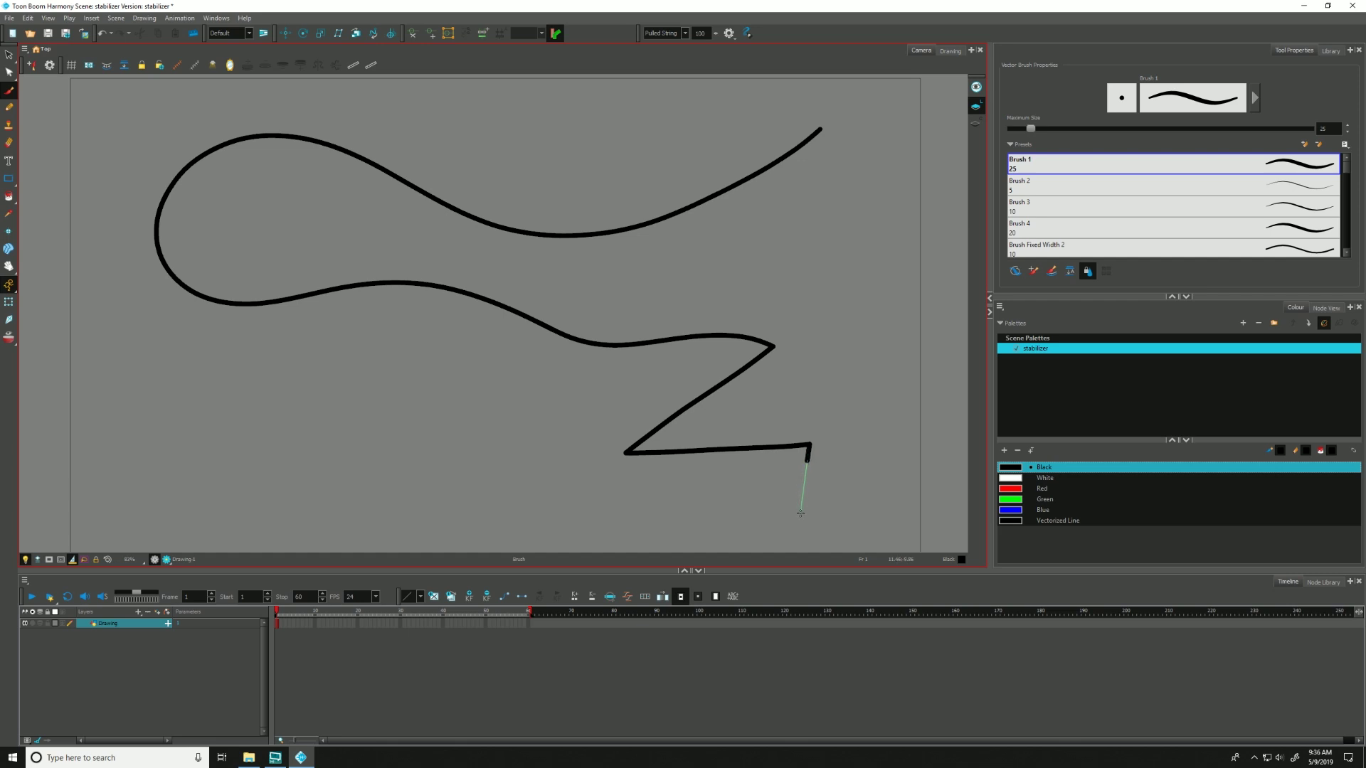
mouse_move(800, 513)
mouse_down()
mouse_move(619, 491)
mouse_move(296, 387)
mouse_move(567, 404)
mouse_up()
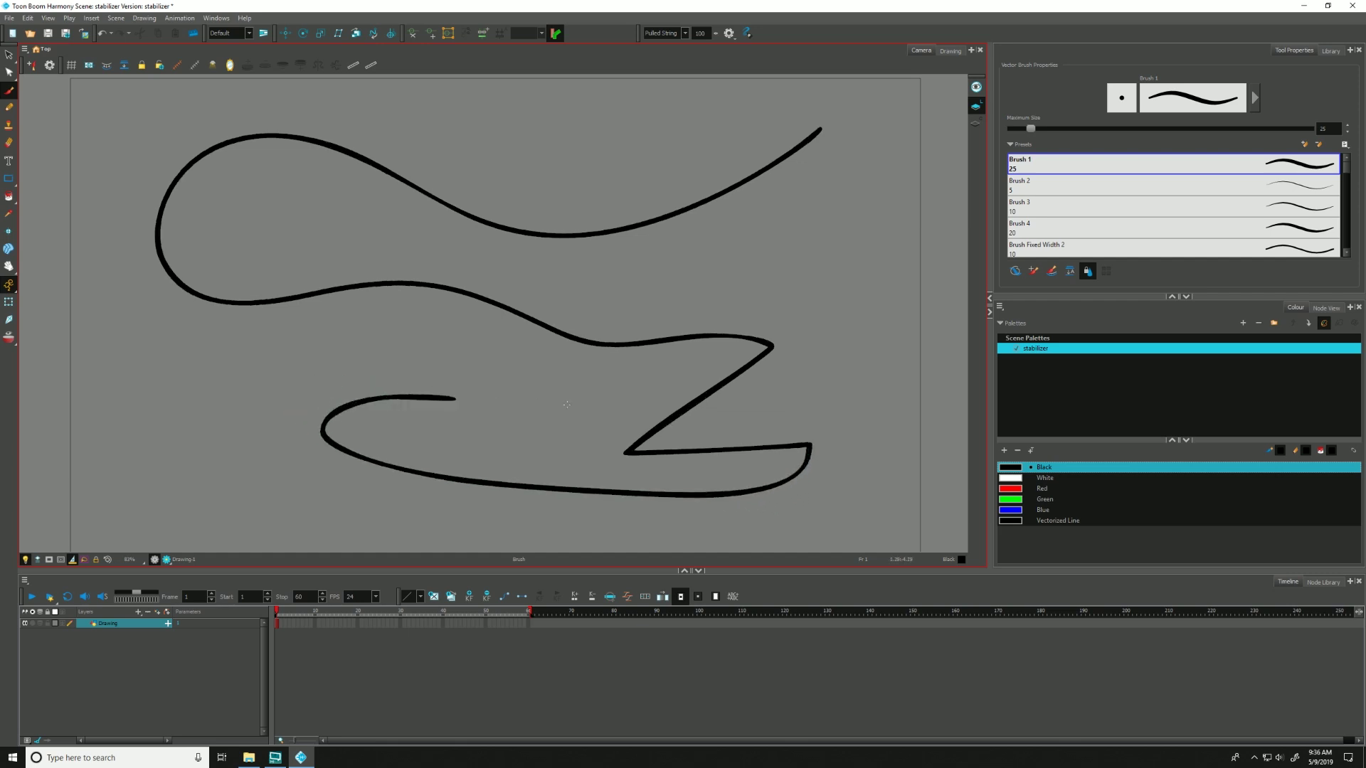
- Turn off Show String and clear the drawing, testing the setting with a curved stroke that is undone
click(729, 32)
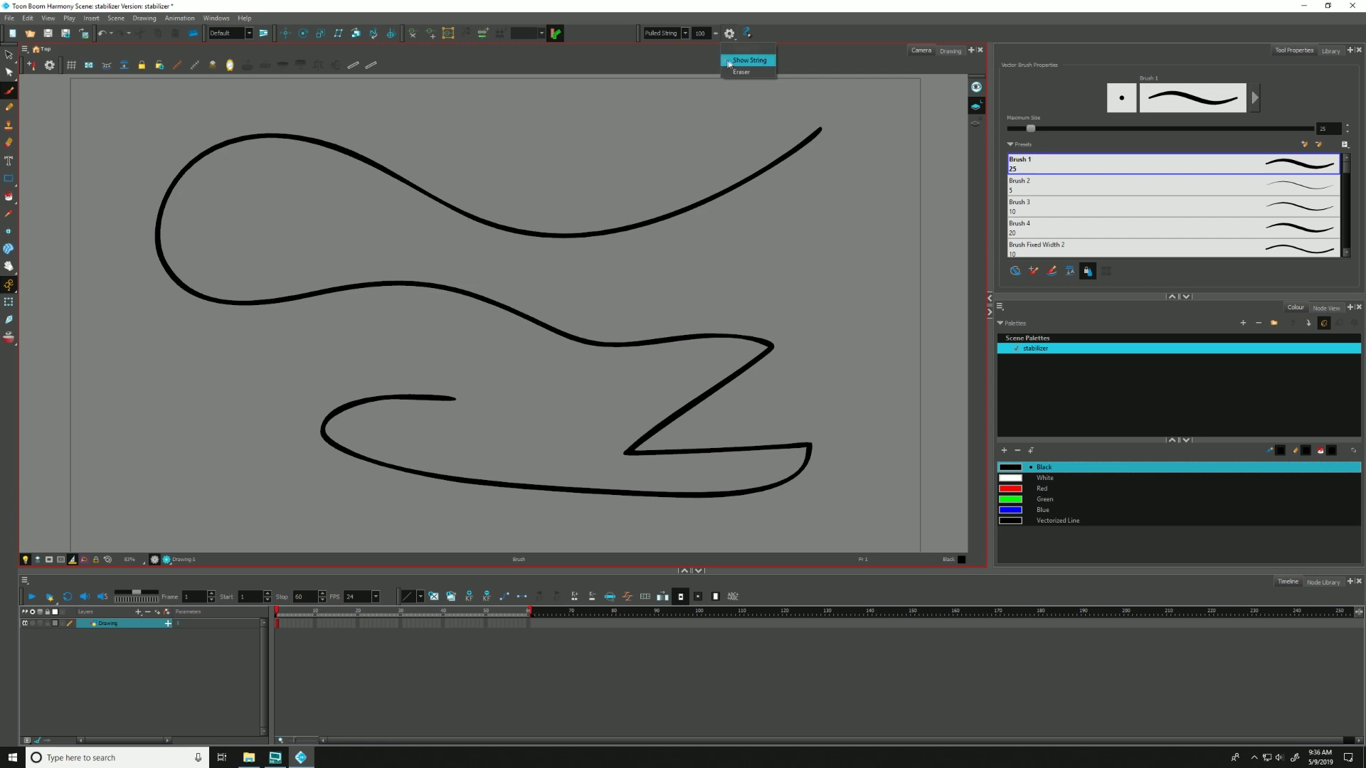
click(731, 63)
key(ctrl+a)
key(Delete)
mouse_move(756, 193)
mouse_down()
mouse_move(512, 128)
mouse_move(406, 119)
mouse_move(356, 143)
mouse_move(305, 224)
mouse_move(310, 288)
mouse_move(364, 311)
mouse_move(545, 250)
mouse_move(636, 259)
mouse_move(689, 292)
mouse_move(669, 283)
mouse_move(642, 374)
mouse_up()
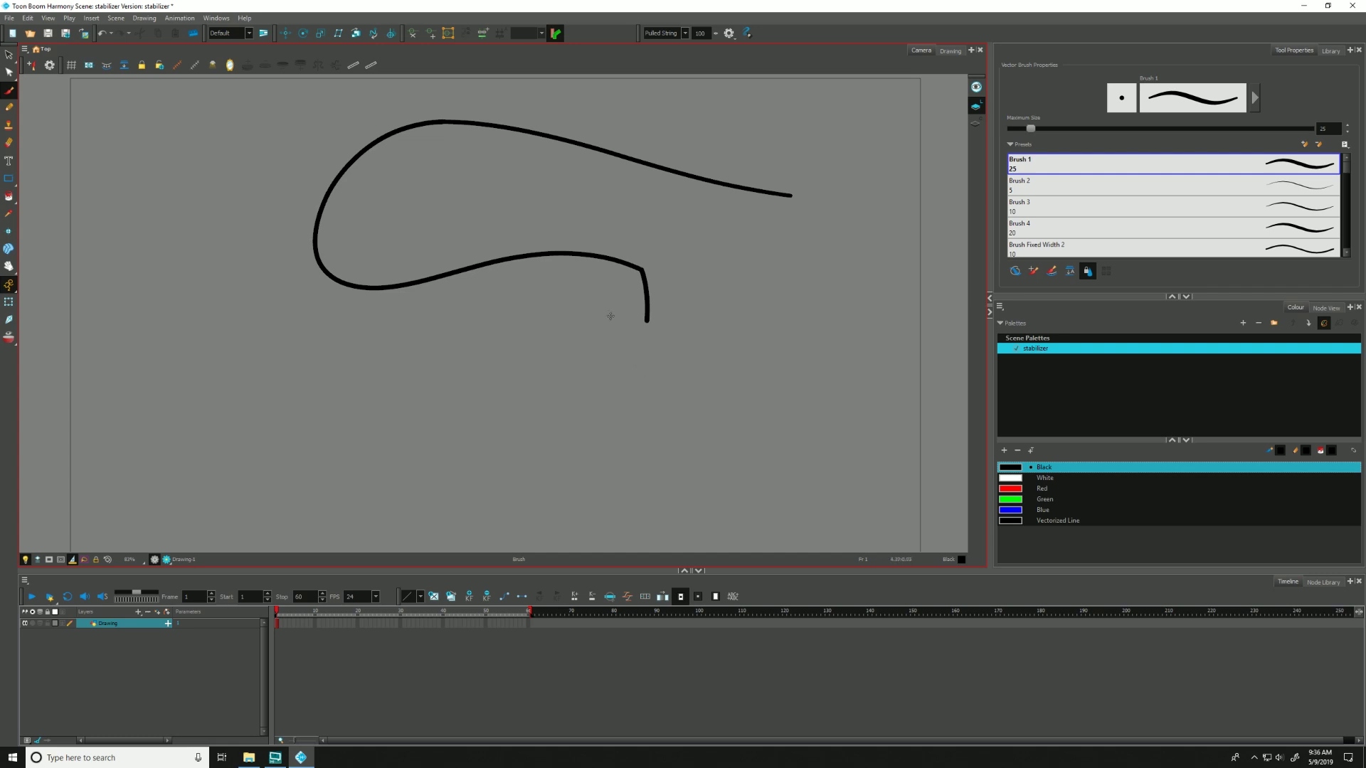
key(ctrl+z)
- Turn Show String back on and draw a winding Pulled String stroke with two sharp turns
click(730, 36)
click(749, 62)
mouse_move(749, 240)
mouse_down()
mouse_move(396, 128)
mouse_move(283, 125)
mouse_move(247, 248)
mouse_move(237, 349)
mouse_move(421, 225)
mouse_move(675, 343)
mouse_move(739, 389)
mouse_move(572, 386)
mouse_move(482, 342)
mouse_move(309, 382)
mouse_up()
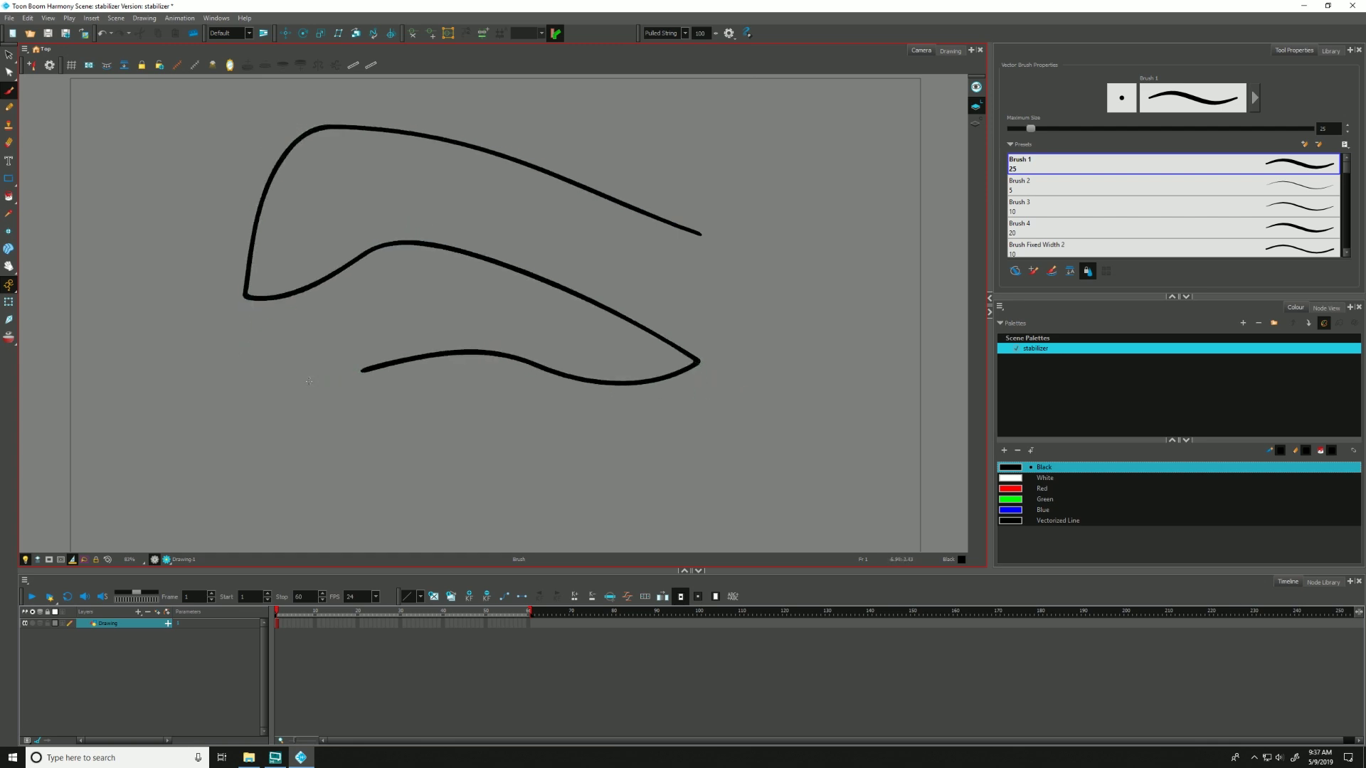
- Enable the stabilizer for the Eraser and erase narrow gaps across the winding line with long eraser strokes
click(729, 34)
click(740, 72)
mouse_move(616, 133)
mouse_down()
mouse_move(557, 409)
mouse_move(518, 444)
mouse_up()
drag(464, 399, 561, 91)
mouse_move(460, 200)
mouse_down()
mouse_move(454, 412)
mouse_move(431, 456)
mouse_up()
mouse_move(406, 388)
mouse_down()
mouse_move(400, 153)
mouse_move(360, 96)
mouse_move(313, 85)
mouse_move(292, 125)
mouse_move(296, 153)
mouse_move(405, 363)
mouse_move(422, 439)
mouse_up()
mouse_move(356, 334)
mouse_down()
mouse_move(324, 245)
mouse_move(260, 153)
mouse_move(166, 131)
mouse_up()
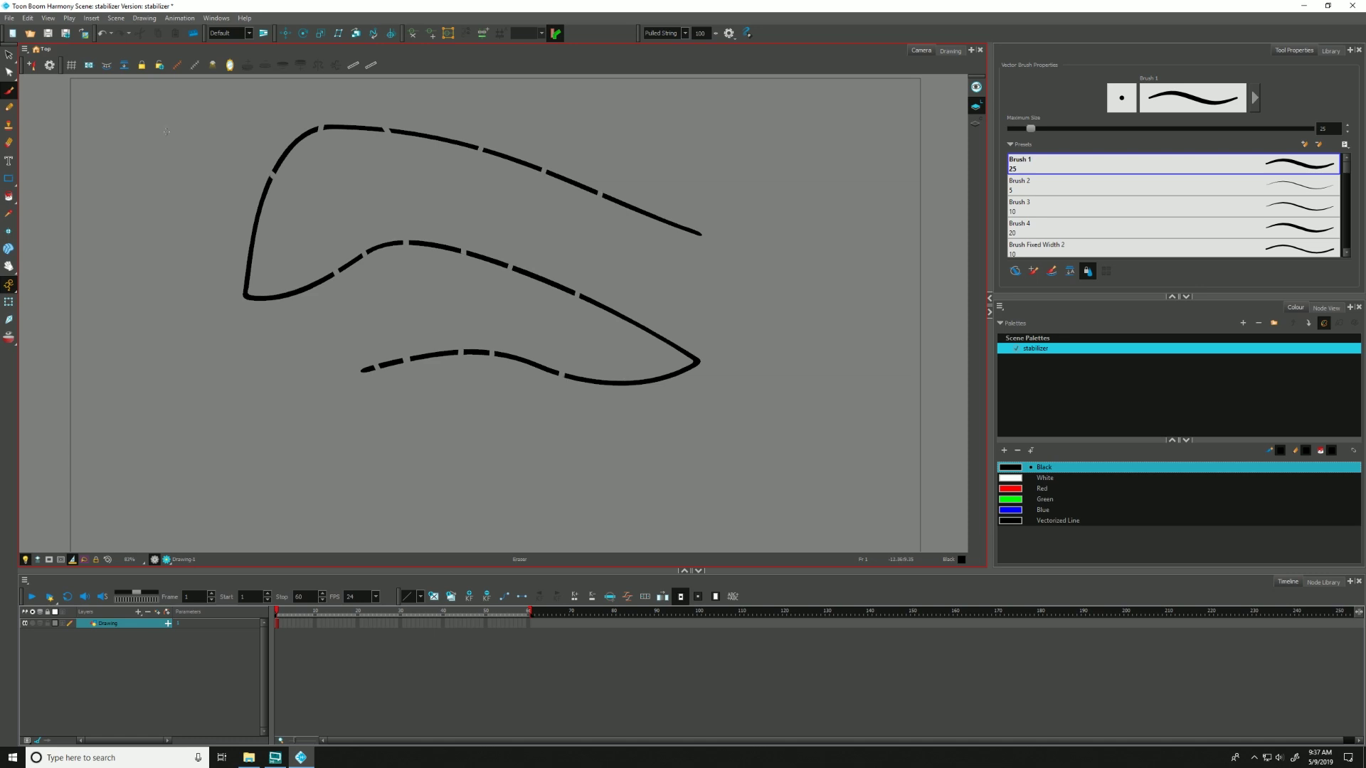